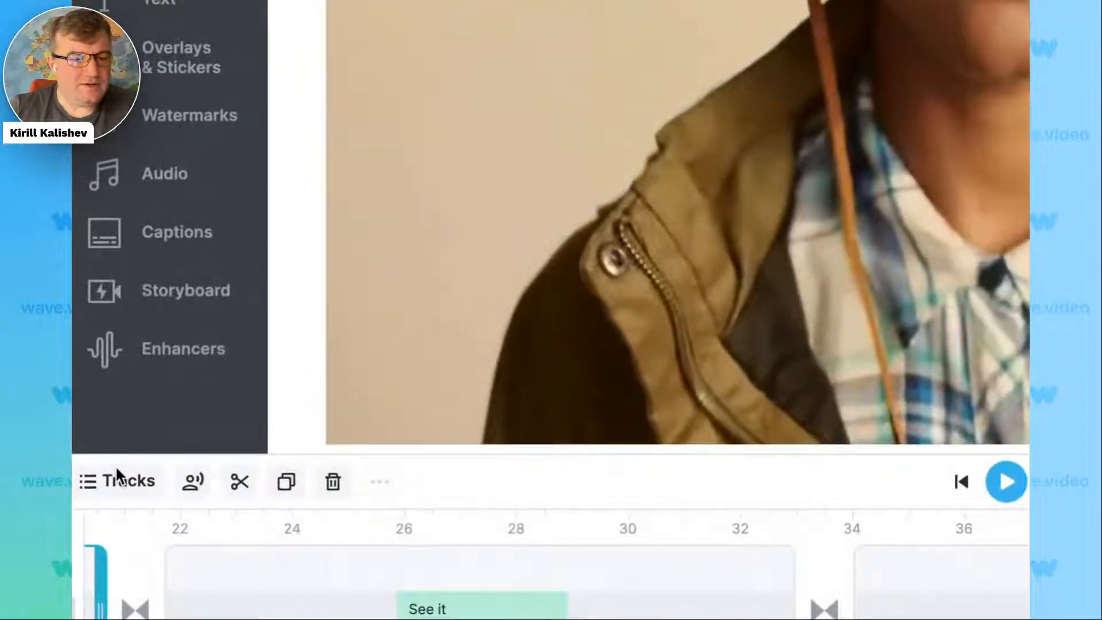
# Enable the Text 2, Text 3, Text 4, Audio 2 and Audio 3 tracks on the timeline.
pyautogui.click(117, 481)
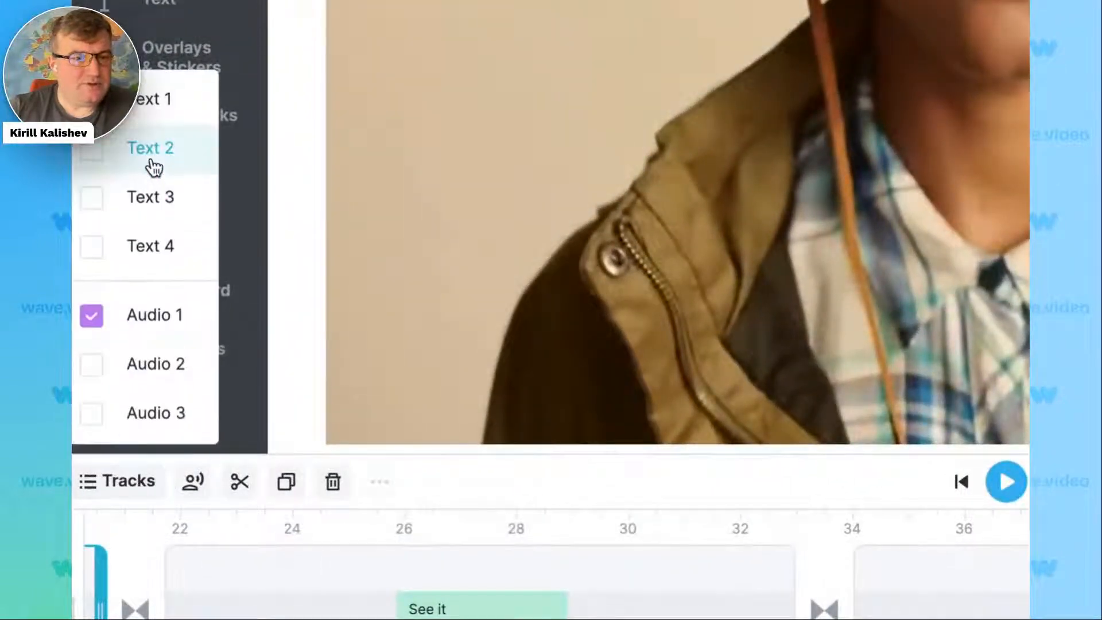
pyautogui.click(153, 163)
pyautogui.click(152, 198)
pyautogui.click(152, 245)
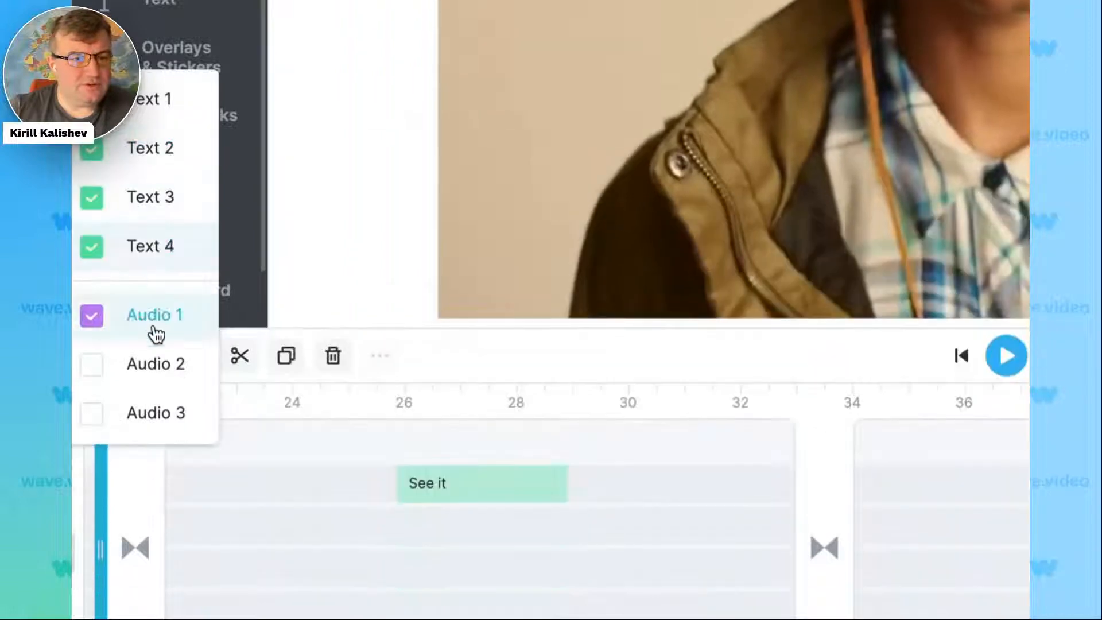
pyautogui.click(152, 363)
pyautogui.click(152, 413)
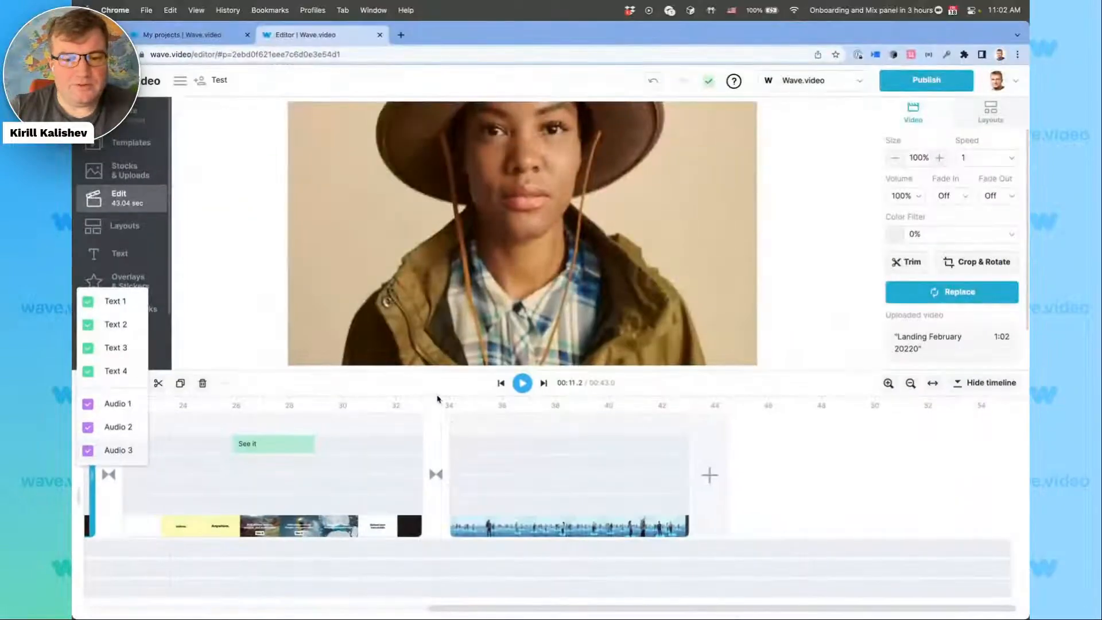
pyautogui.click(502, 446)
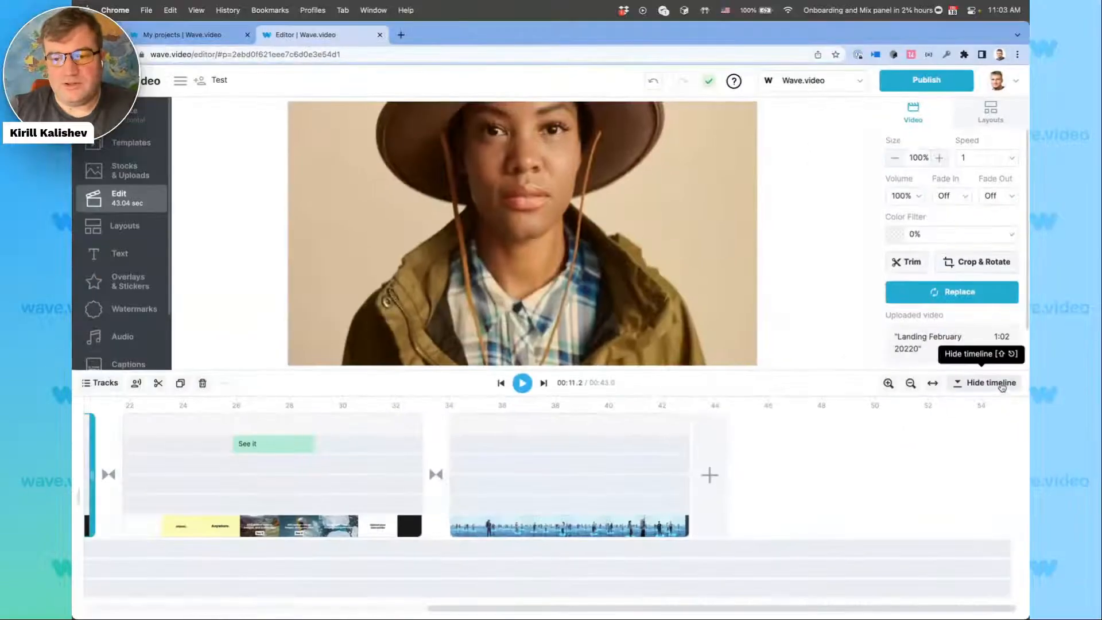
# Collapse the timeline and add the "Presidents Day SALE February 17th only" text preset to the final clip of people on a blue grid.
pyautogui.click(933, 361)
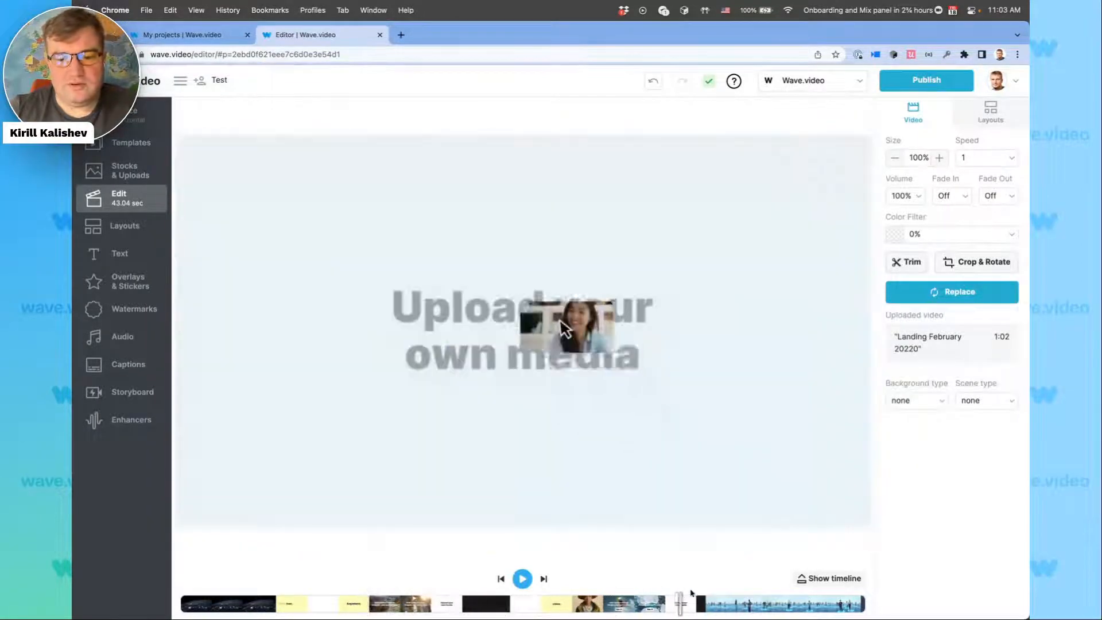
pyautogui.click(728, 597)
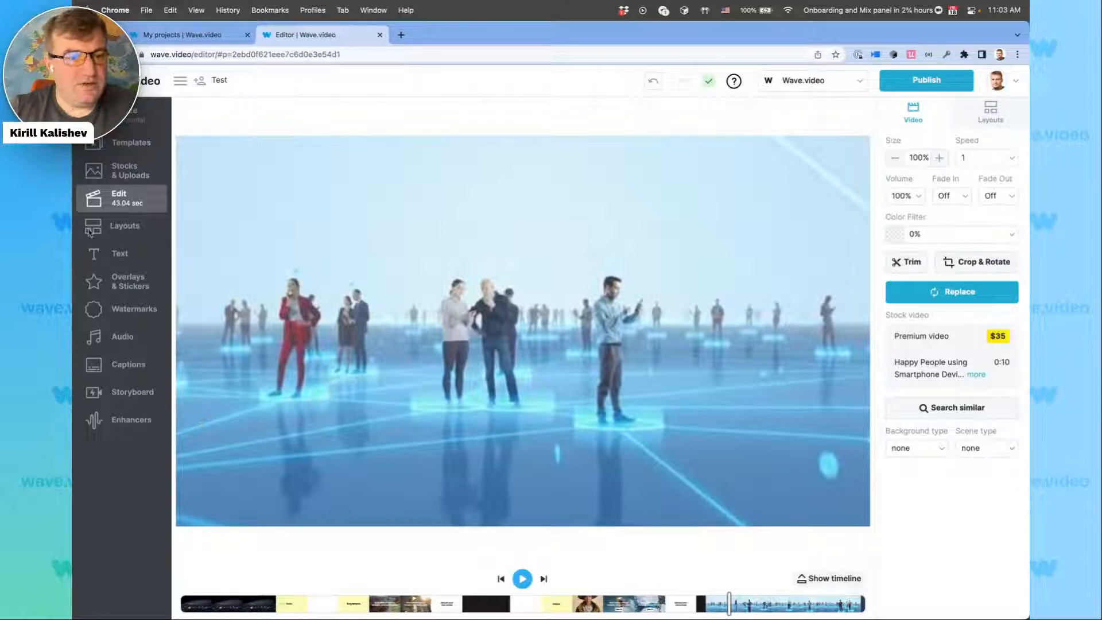
pyautogui.click(114, 251)
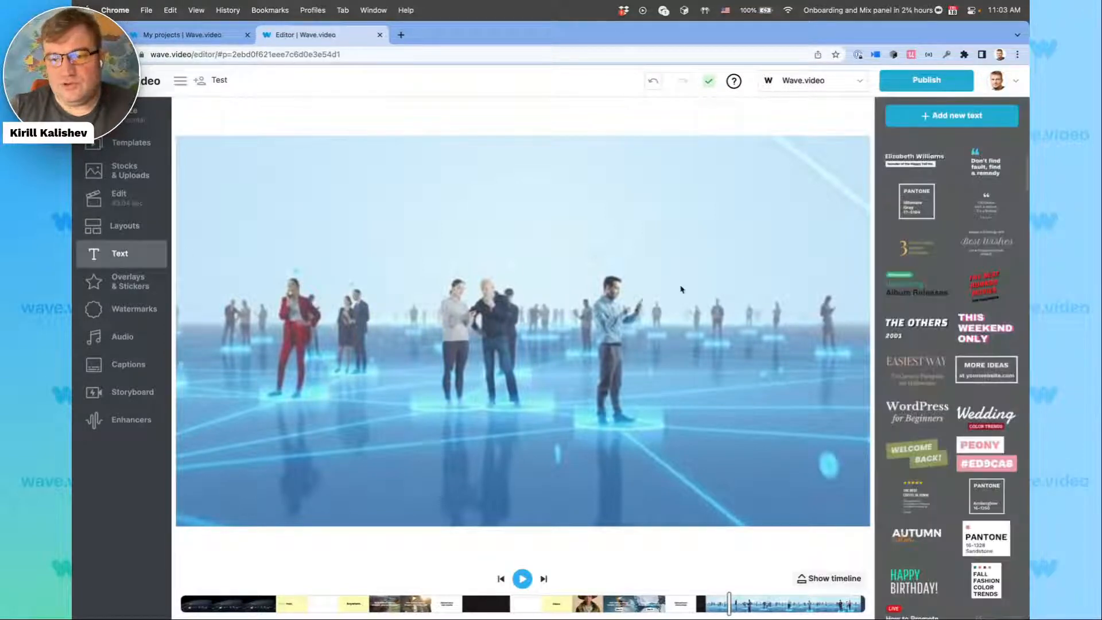
pyautogui.scroll(-15, 969, 440)
pyautogui.scroll(-5, 969, 441)
pyautogui.moveTo(982, 278); pyautogui.dragTo(574, 286)
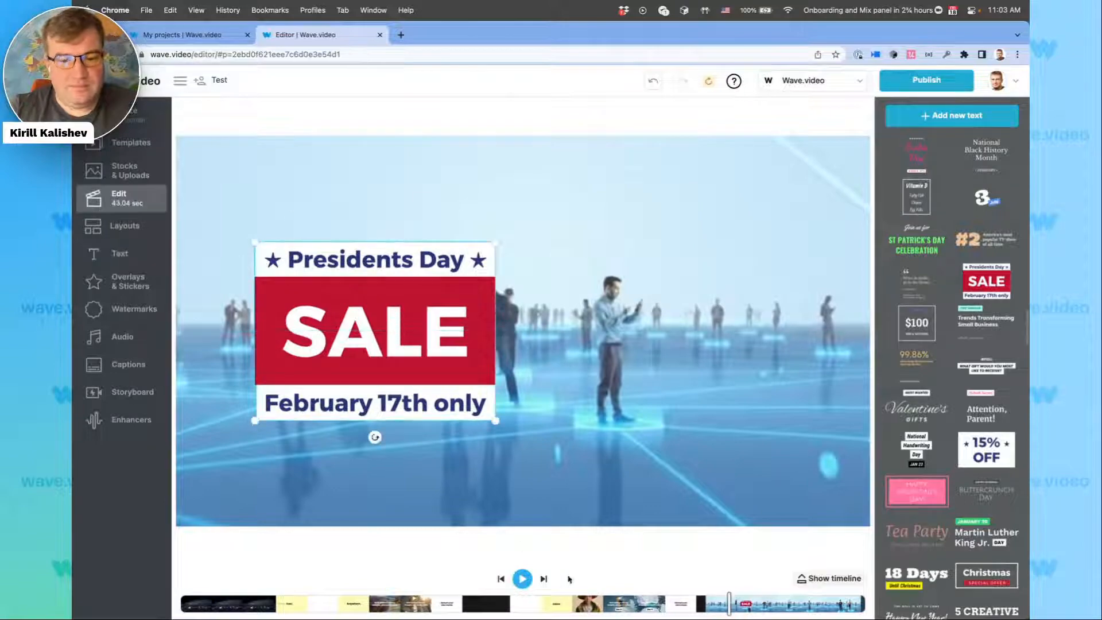
# Scrub back through the earlier scenes in the compact strip and bring back the full timeline.
pyautogui.click(579, 604)
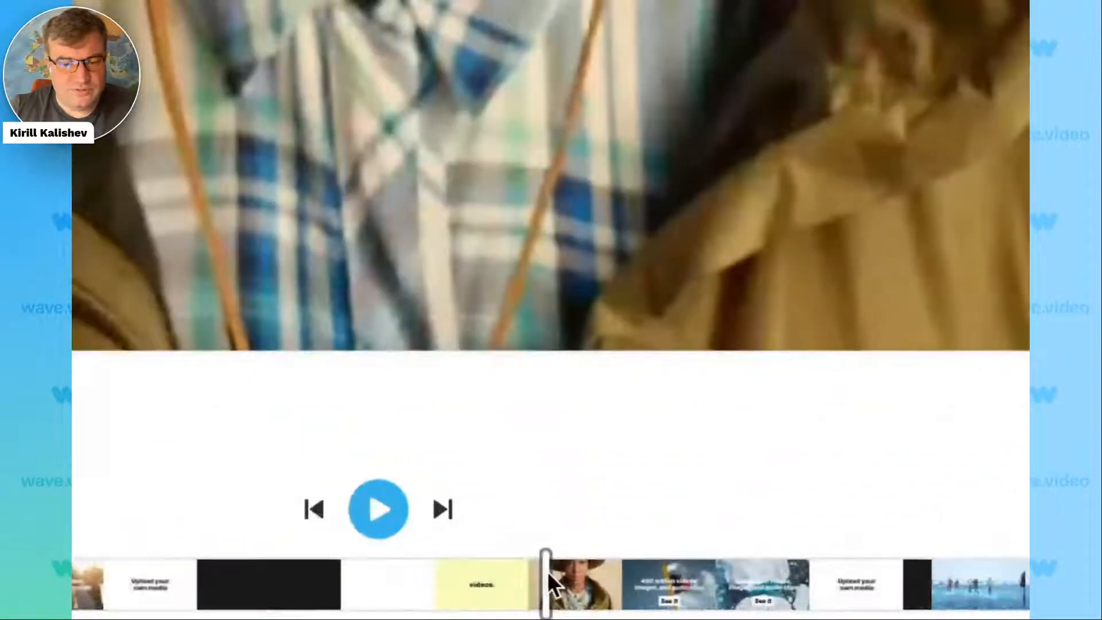
pyautogui.moveTo(567, 591); pyautogui.dragTo(405, 587)
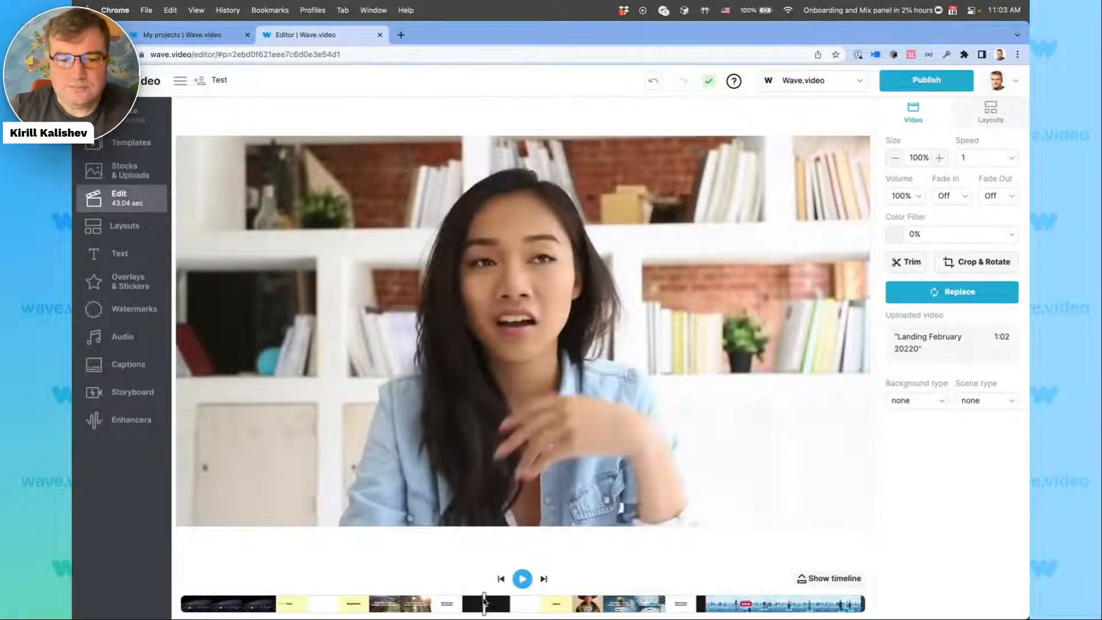
pyautogui.moveTo(485, 601); pyautogui.dragTo(347, 596)
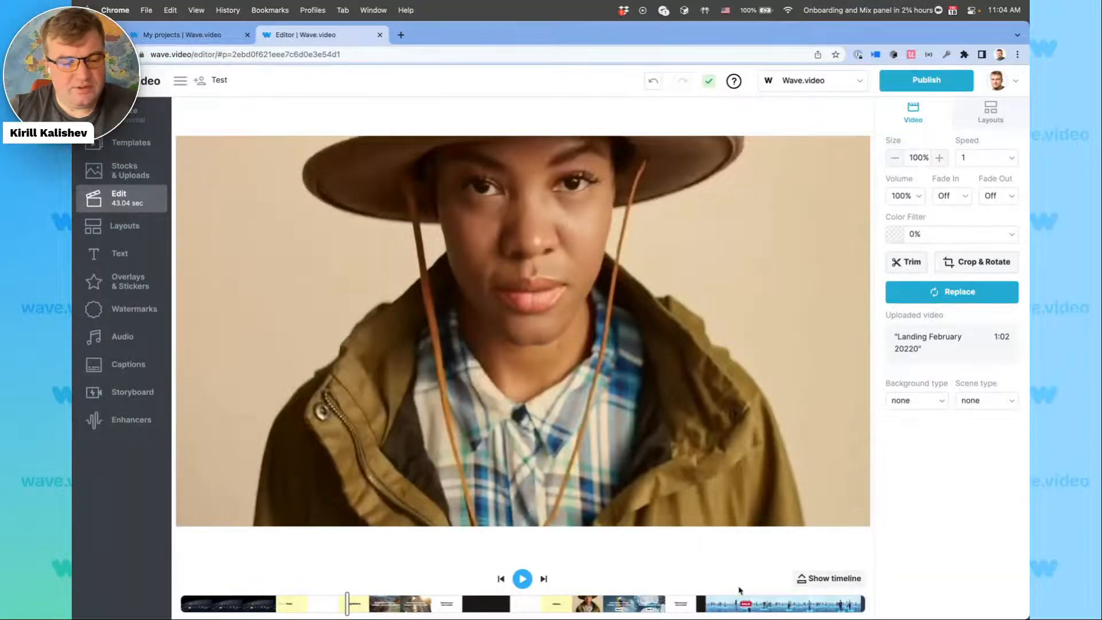
pyautogui.click(829, 578)
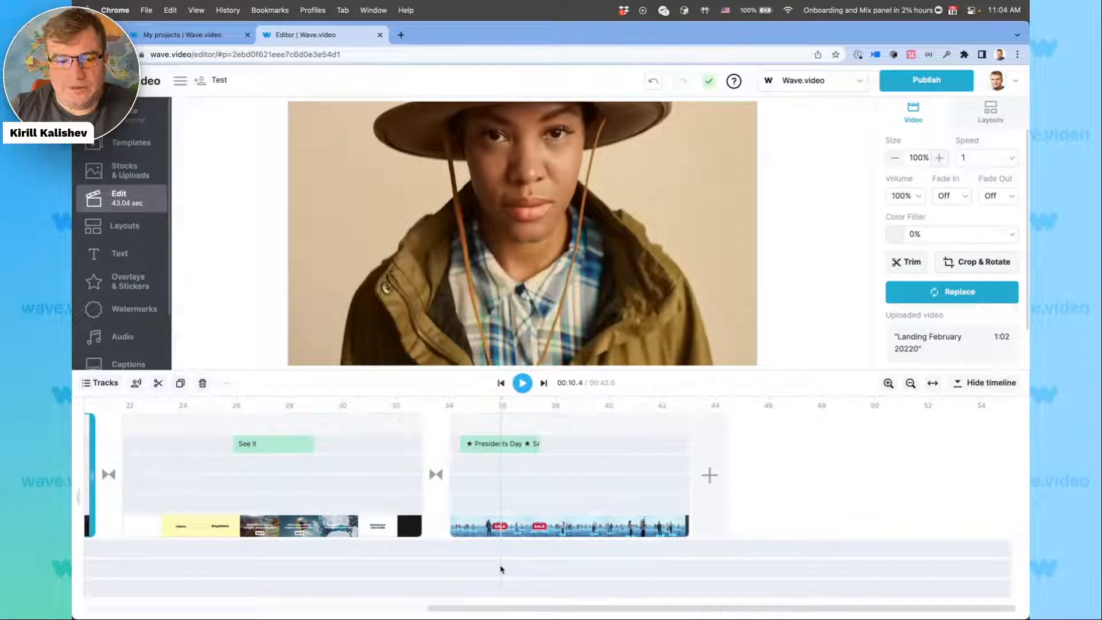
# Move the Presidents Day text to start at 36.1 s and add a "your message" text on the track below, starting at 38.1 s.
pyautogui.moveTo(494, 445); pyautogui.dragTo(539, 451)
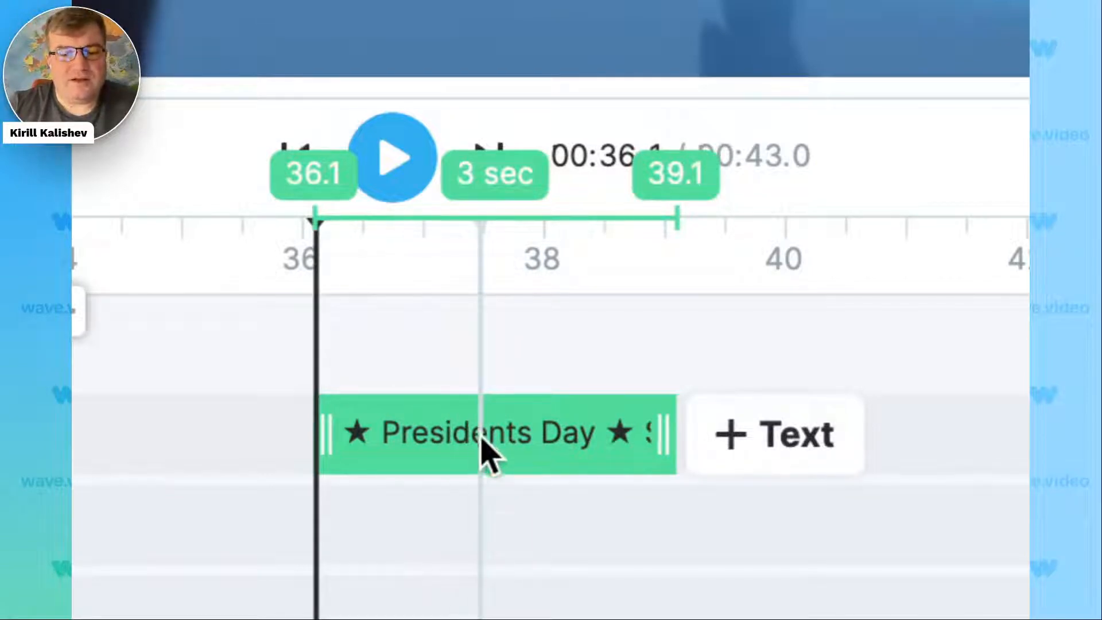
pyautogui.click(474, 524)
pyautogui.click(512, 292)
pyautogui.moveTo(523, 523); pyautogui.dragTo(763, 522)
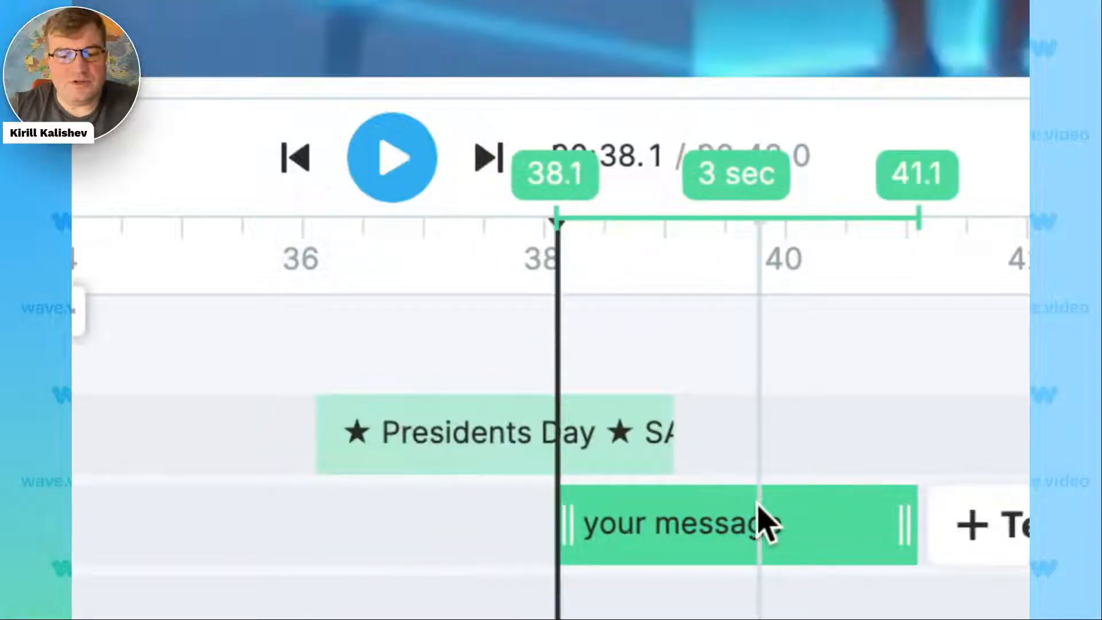
# Shift the Presidents Day text earlier on its track so it runs from 35.7 to 38.7 s.
pyautogui.moveTo(525, 459); pyautogui.dragTo(467, 450)
pyautogui.click(663, 522)
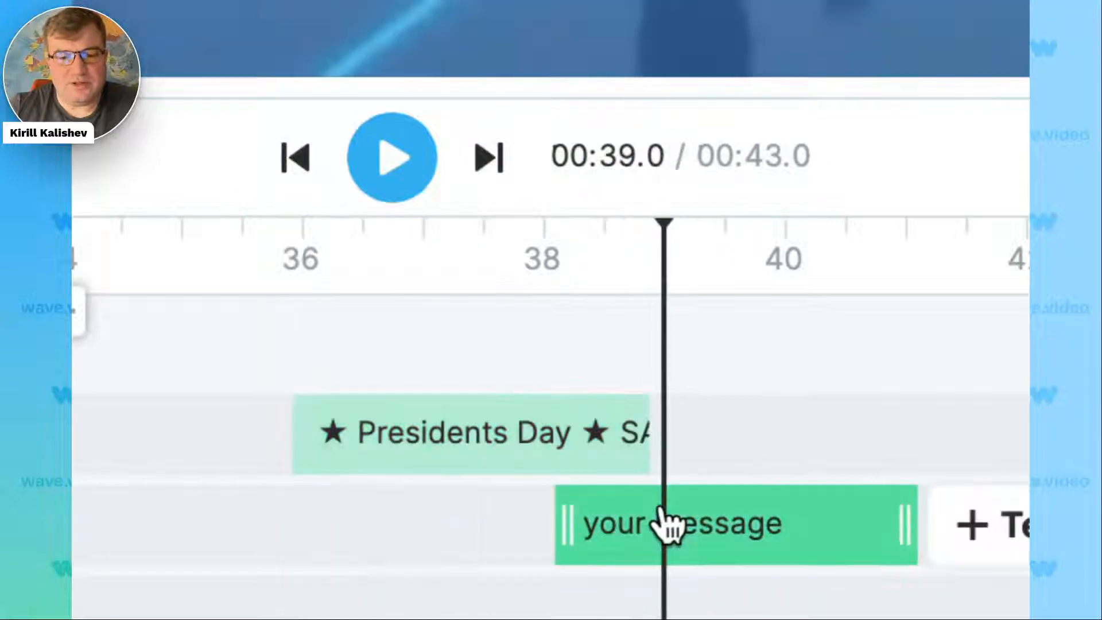
pyautogui.click(564, 446)
pyautogui.moveTo(575, 426); pyautogui.dragTo(575, 426)
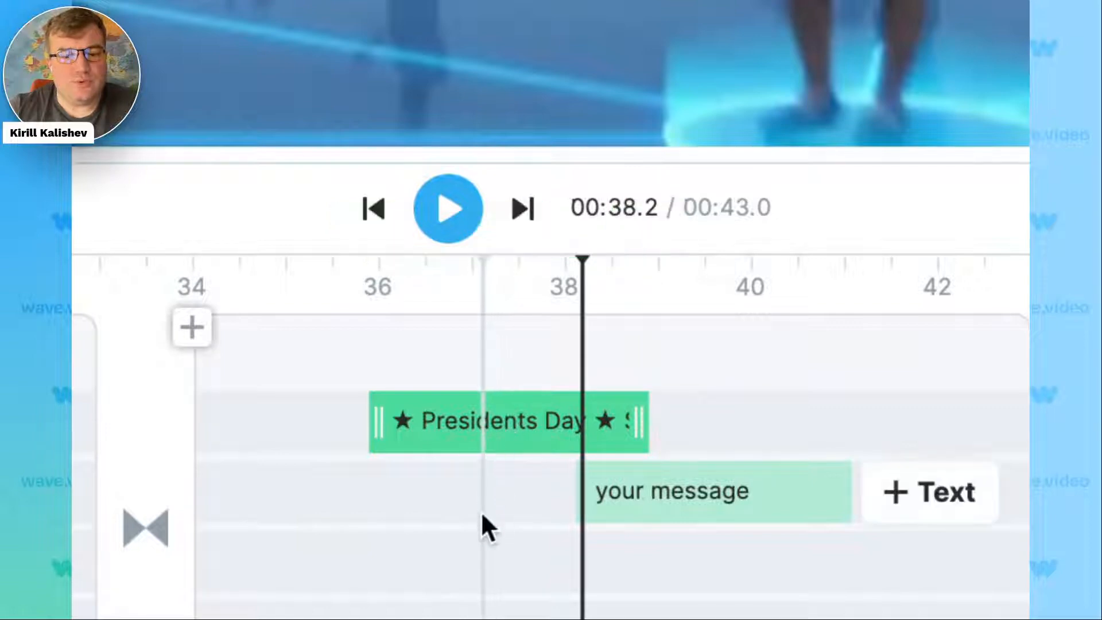
pyautogui.moveTo(483, 423)
pyautogui.mouseDown()
pyautogui.moveTo(562, 423)
pyautogui.moveTo(452, 418)
pyautogui.moveTo(551, 419)
pyautogui.moveTo(462, 420)
pyautogui.mouseUp()
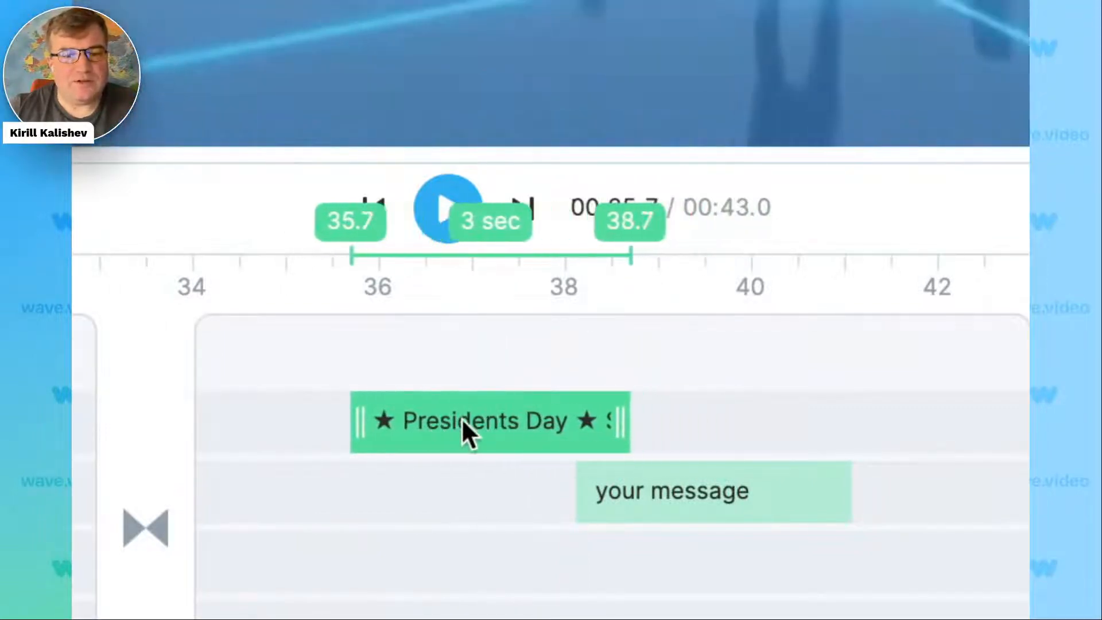
# Resize the Presidents Day text to run from 36.5 to 41.5 s and move the "your message" text to start at 37.9 s.
pyautogui.moveTo(617, 418); pyautogui.dragTo(890, 396)
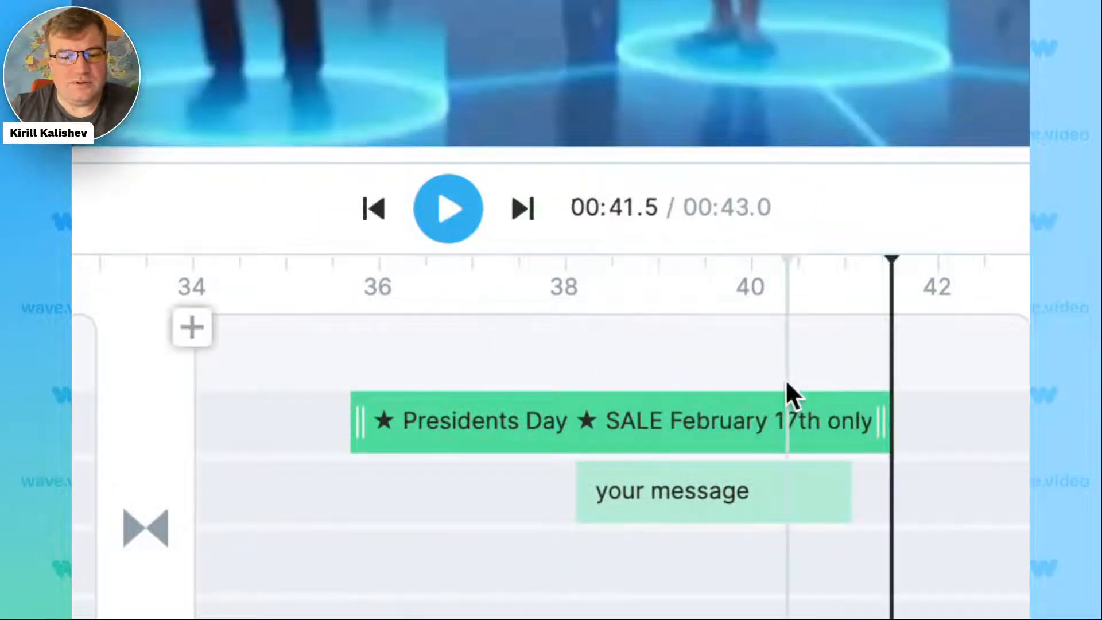
pyautogui.moveTo(367, 418); pyautogui.dragTo(438, 420)
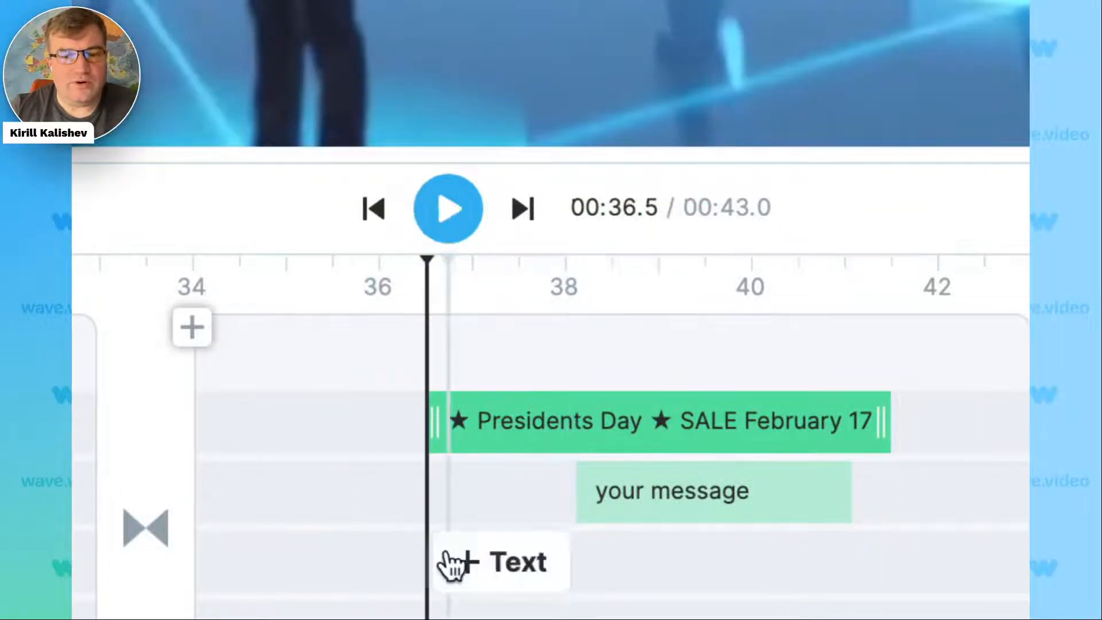
pyautogui.click(644, 519)
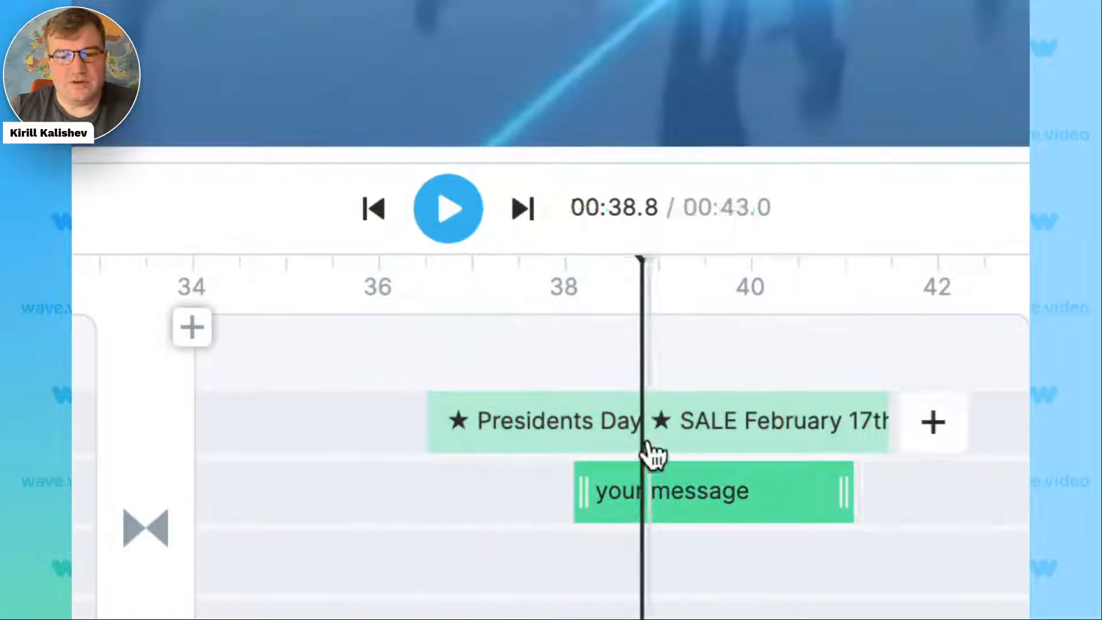
pyautogui.moveTo(731, 490); pyautogui.dragTo(708, 480)
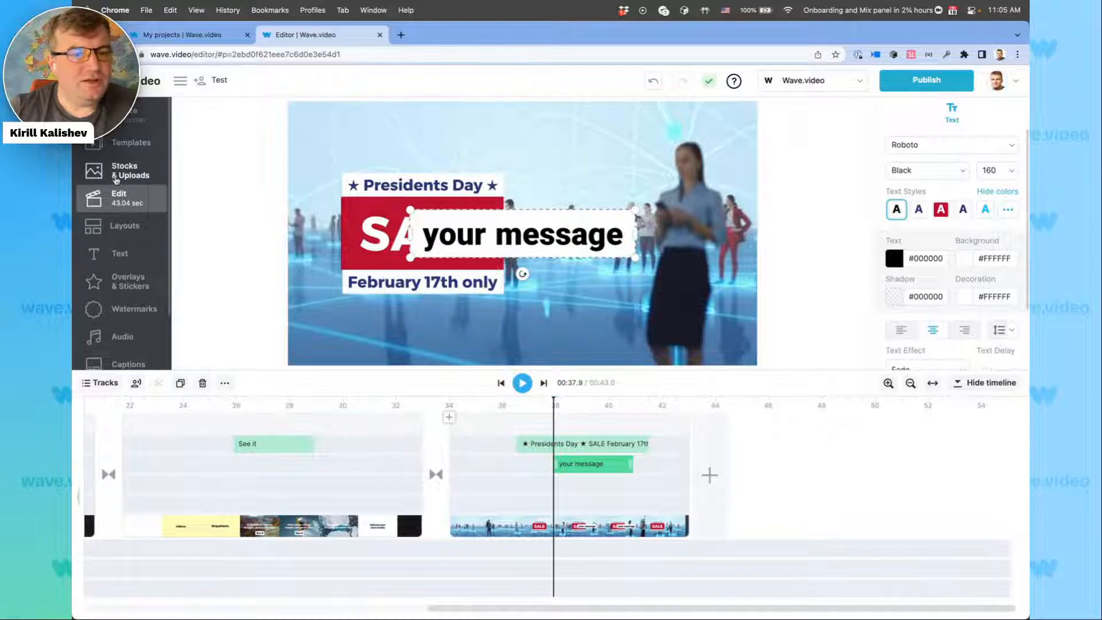
# Browse the uploaded media, look inside the Feature Friday folder within Demos, and return to the main uploads list.
pyautogui.click(116, 179)
pyautogui.scroll(-2, 490, 346)
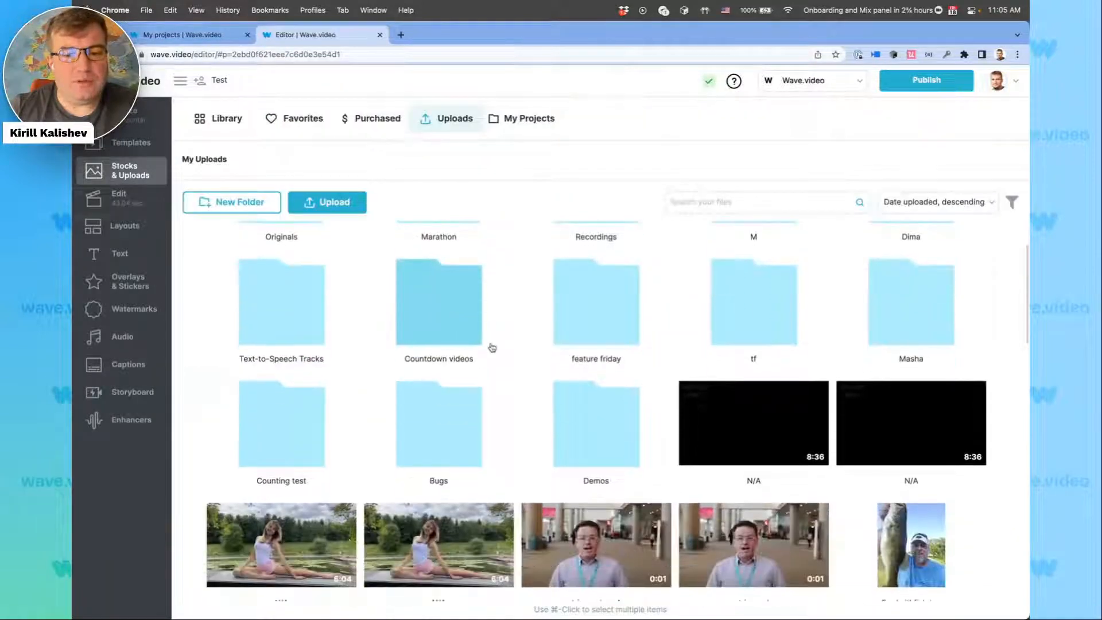
pyautogui.scroll(1, 491, 347)
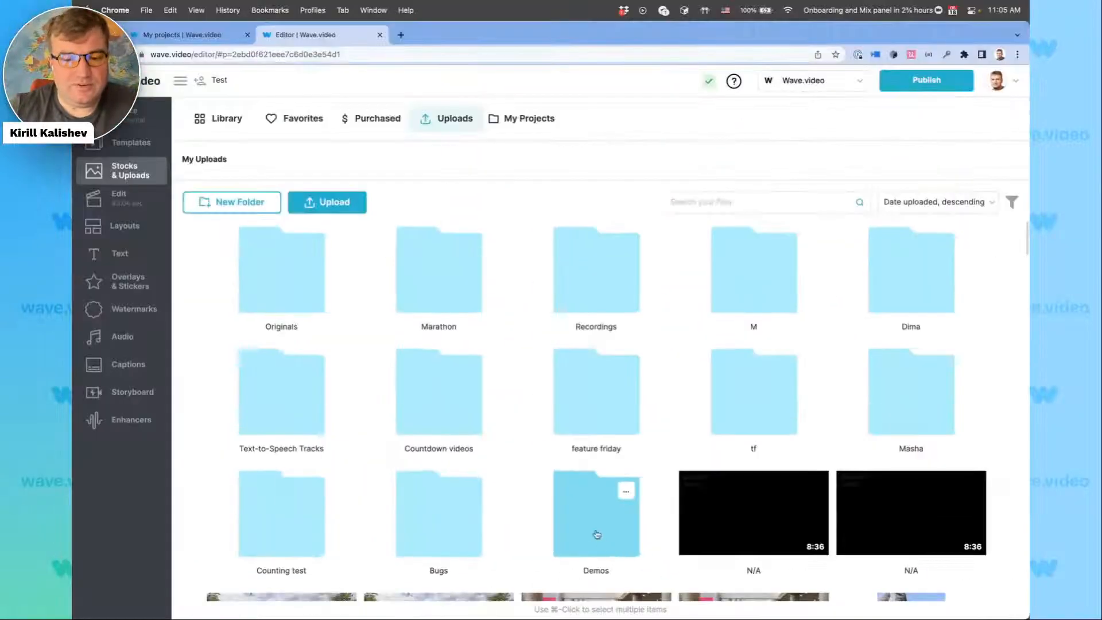
pyautogui.click(611, 536)
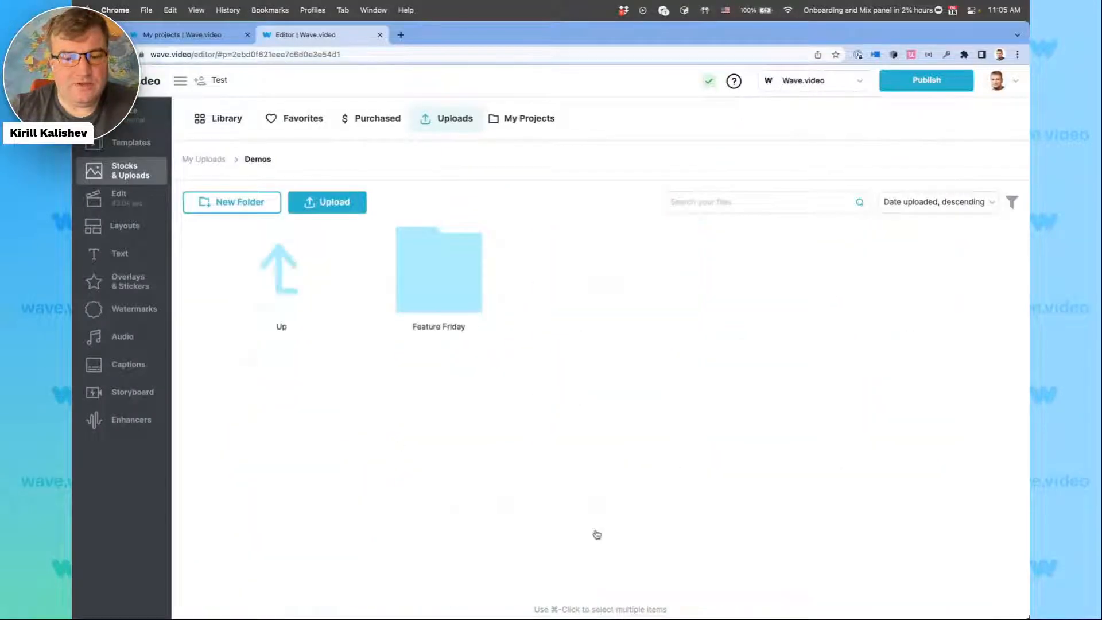
pyautogui.click(444, 282)
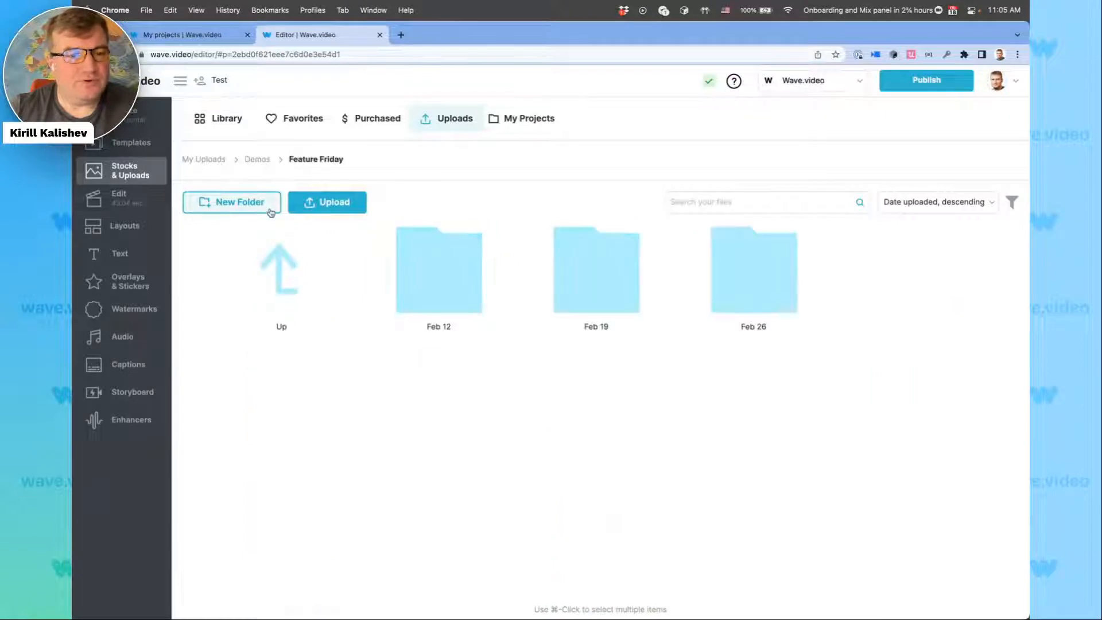
pyautogui.click(254, 160)
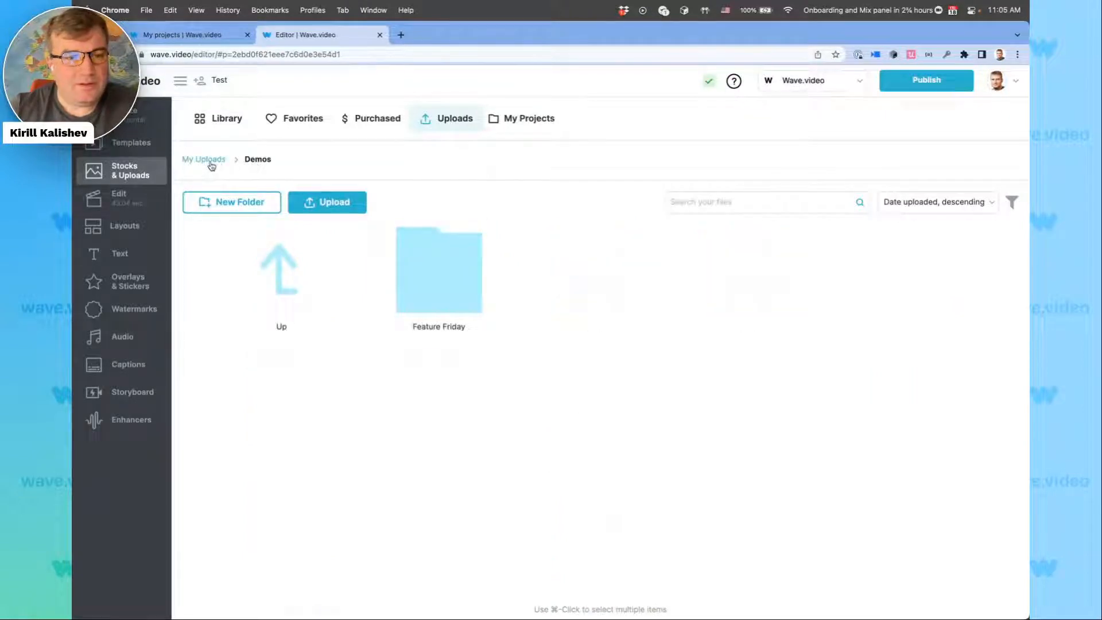
pyautogui.click(210, 161)
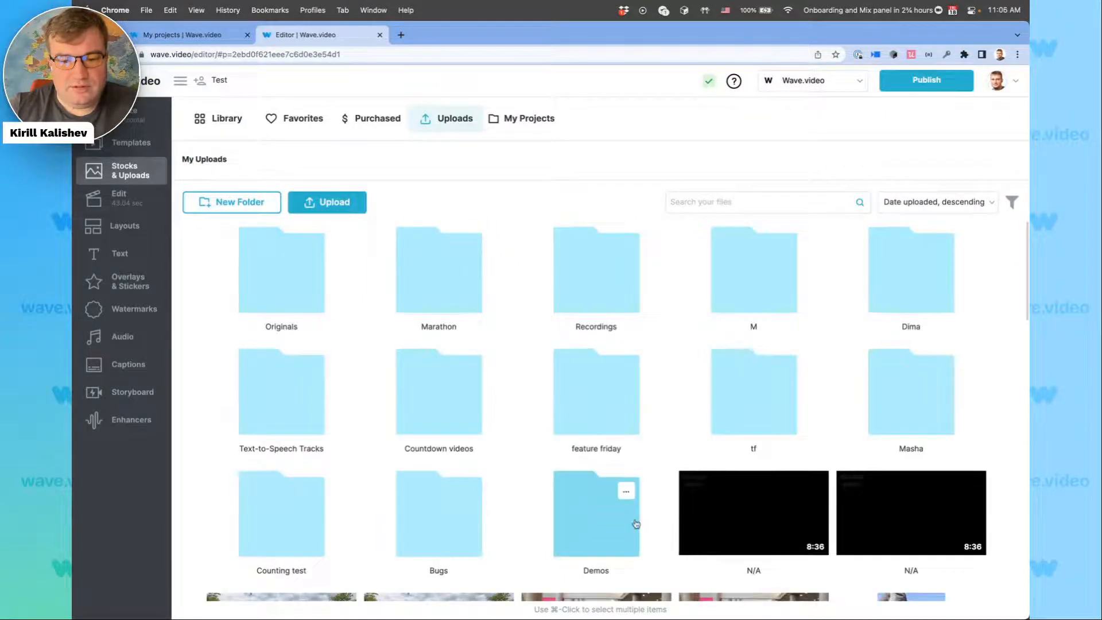
# Delete the Demos folder with all its content from My Uploads and look through the remaining uploads.
pyautogui.click(627, 493)
pyautogui.click(606, 522)
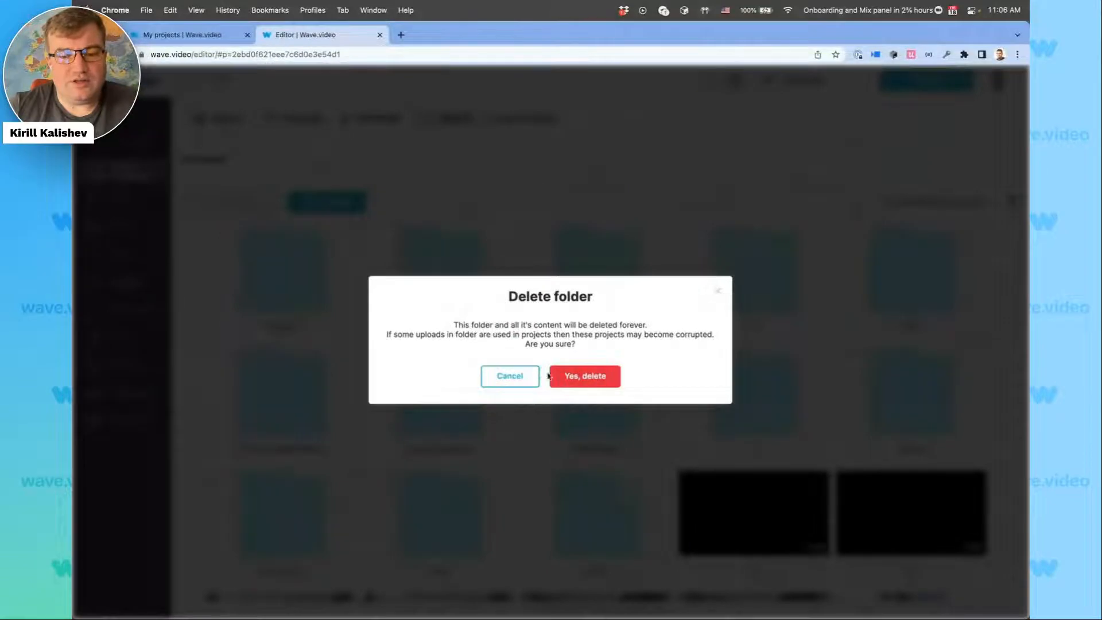
pyautogui.click(581, 383)
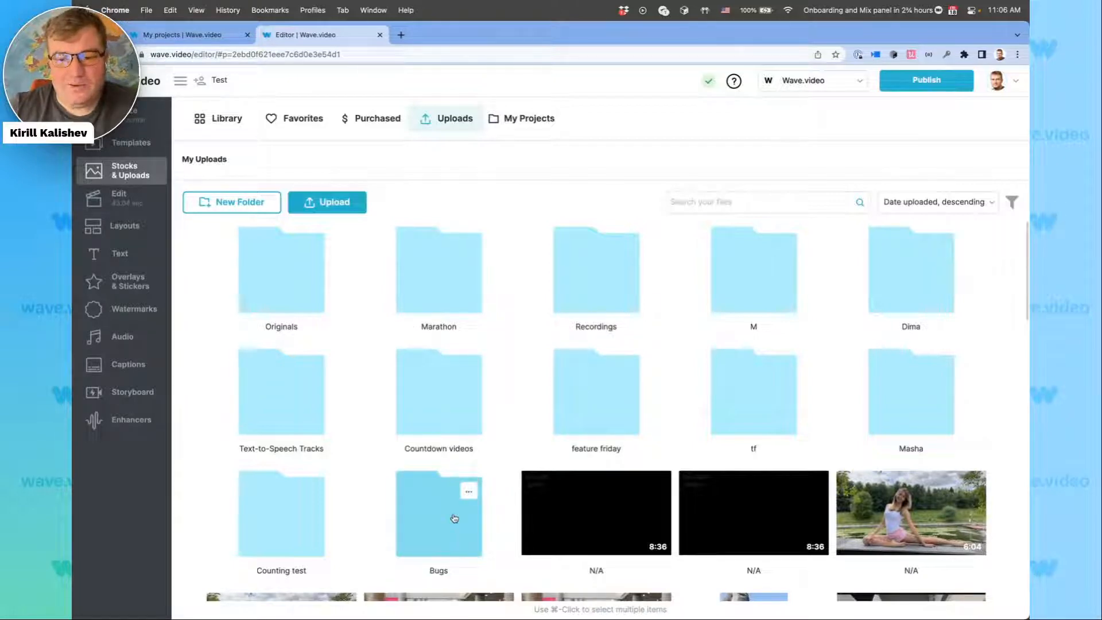
pyautogui.scroll(-10, 454, 516)
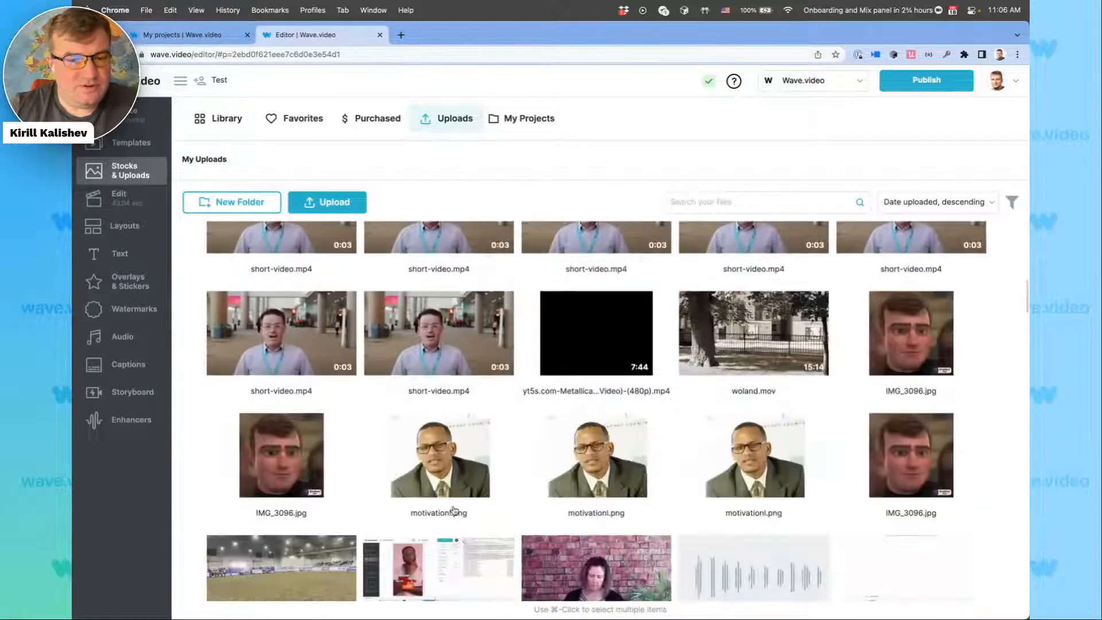
pyautogui.scroll(10, 453, 510)
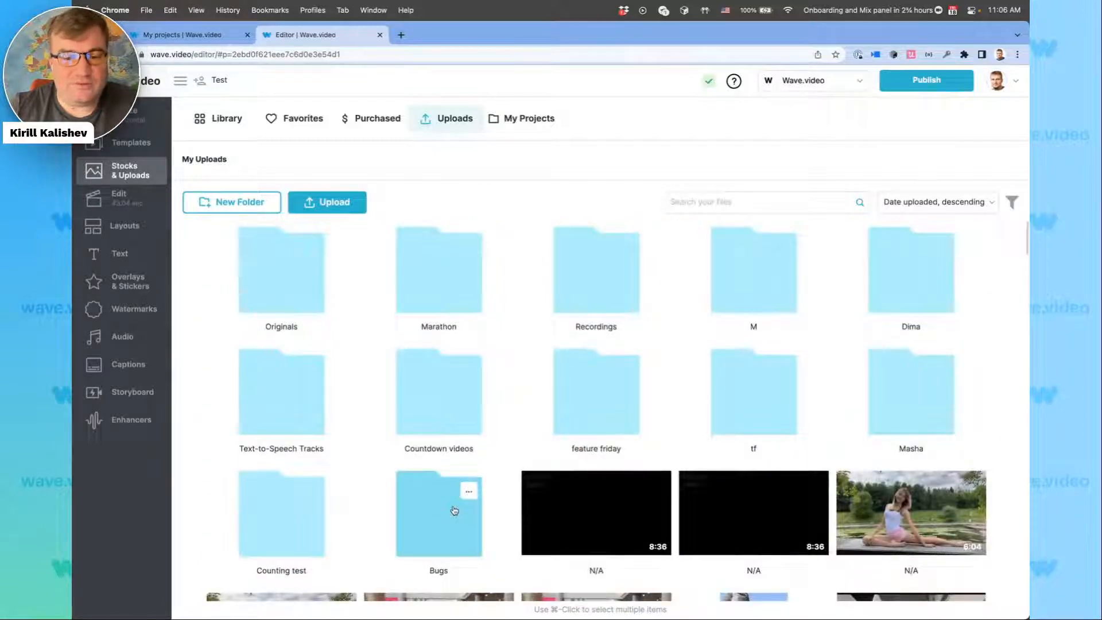